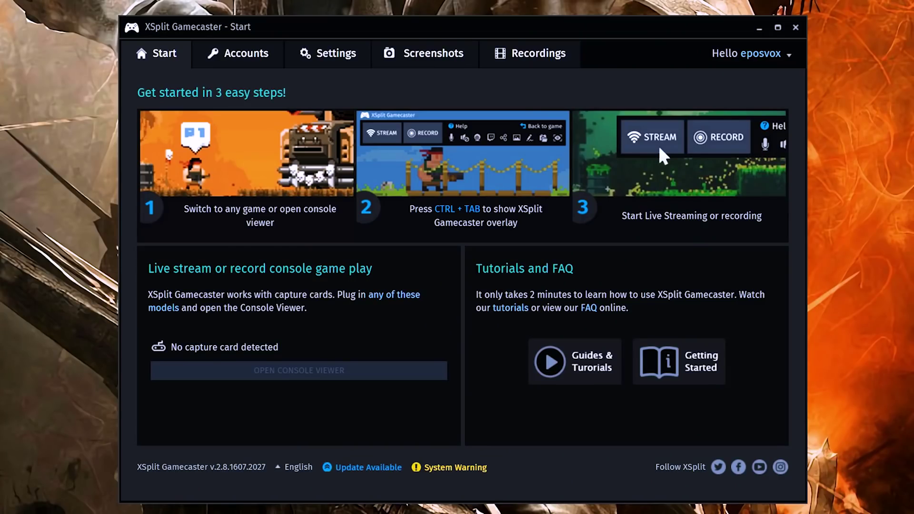
Step: Authorize Twitch from the linked accounts page, then add Twitch as a new streaming output
left_click(260, 56)
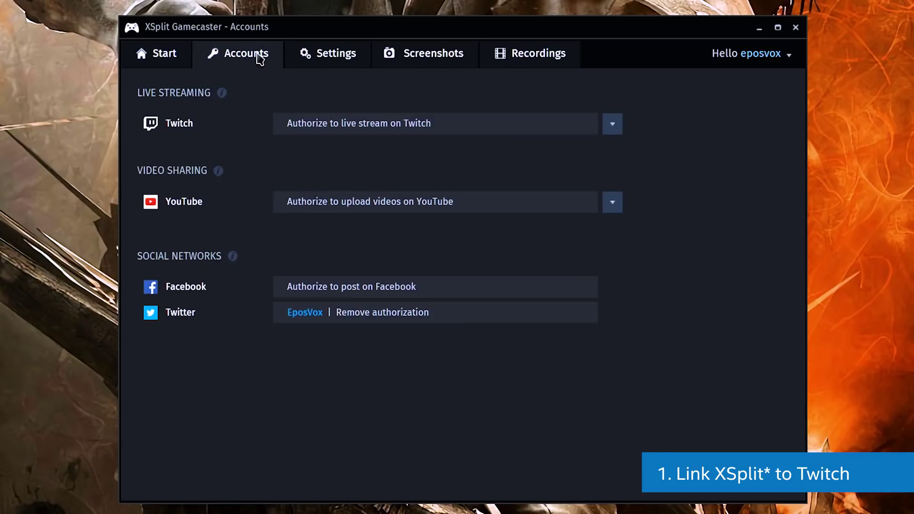
left_click(385, 132)
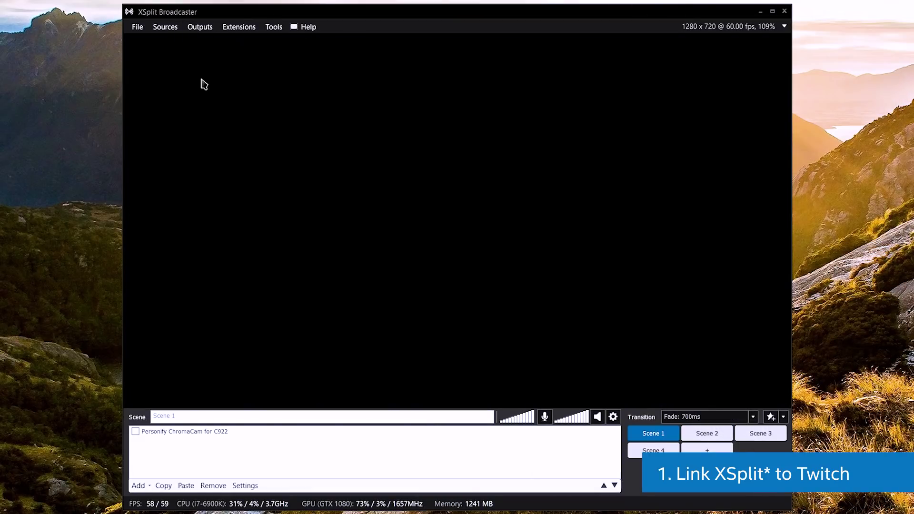
left_click(199, 28)
mouse_move(261, 86)
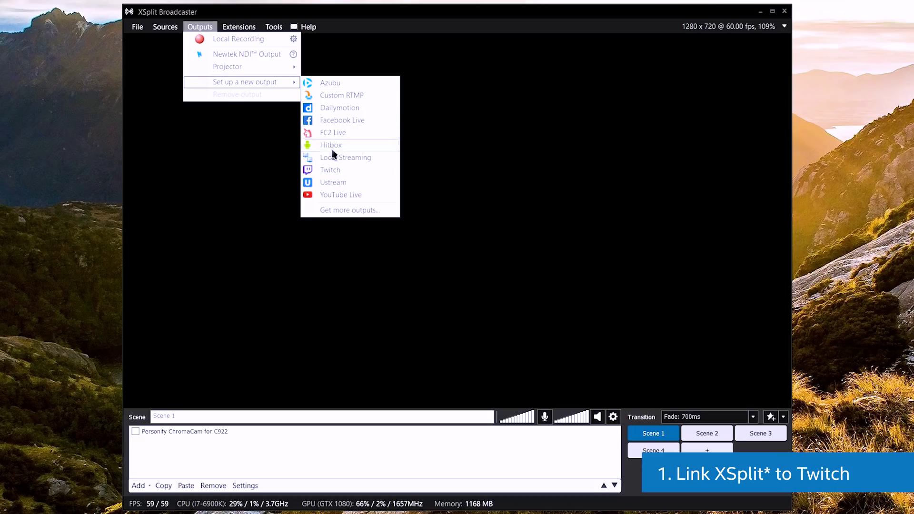
left_click(332, 171)
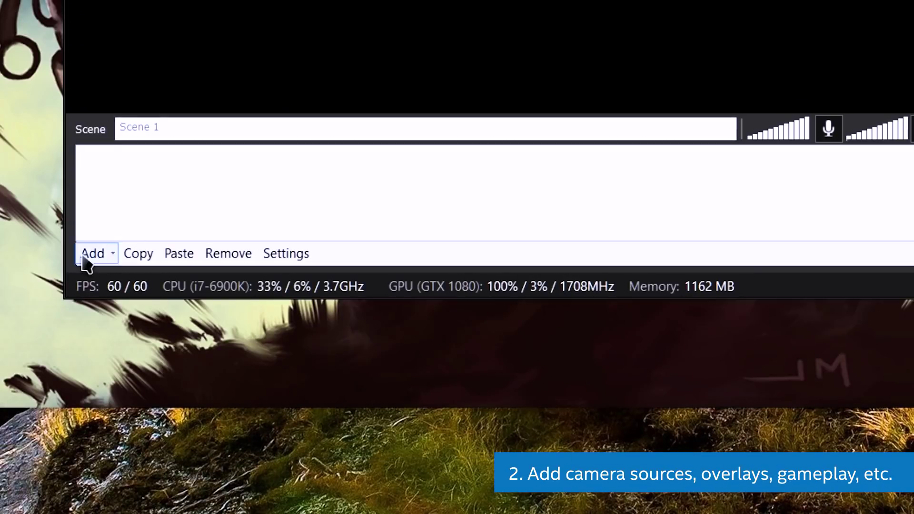
Step: Add a Quake Live game capture source and stretch it to fill the stage
left_click(89, 254)
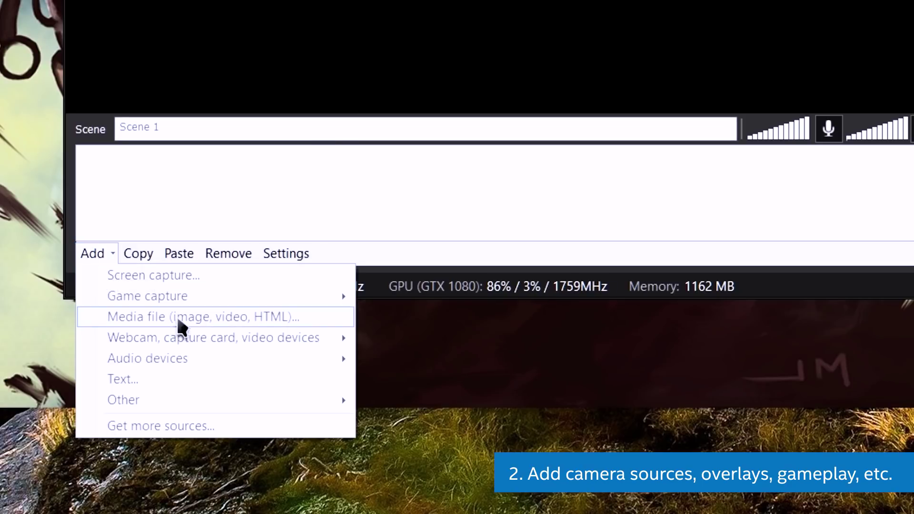
mouse_move(230, 305)
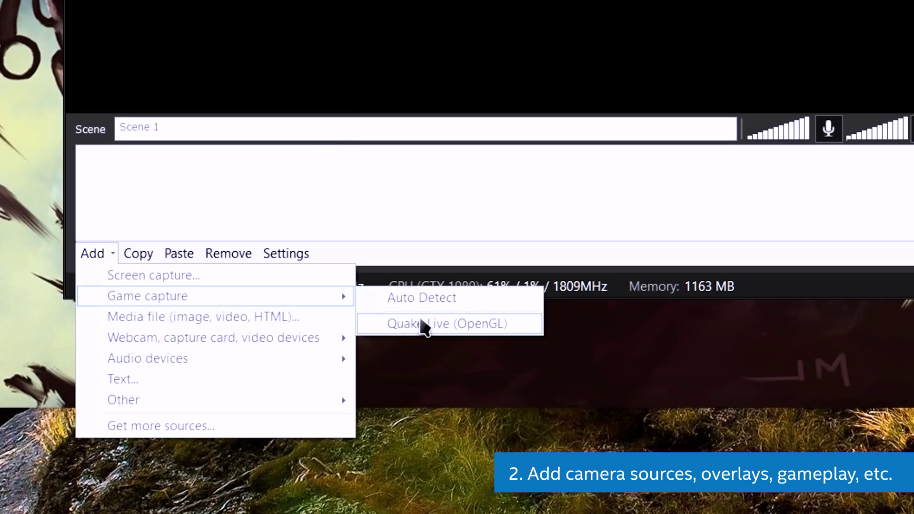
left_click(422, 325)
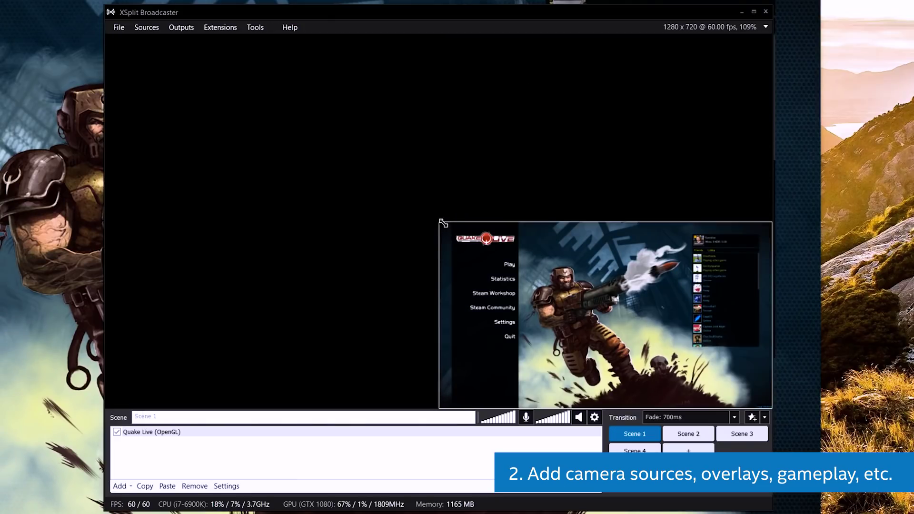
left_click_drag(444, 223, 332, 116)
left_click(199, 432)
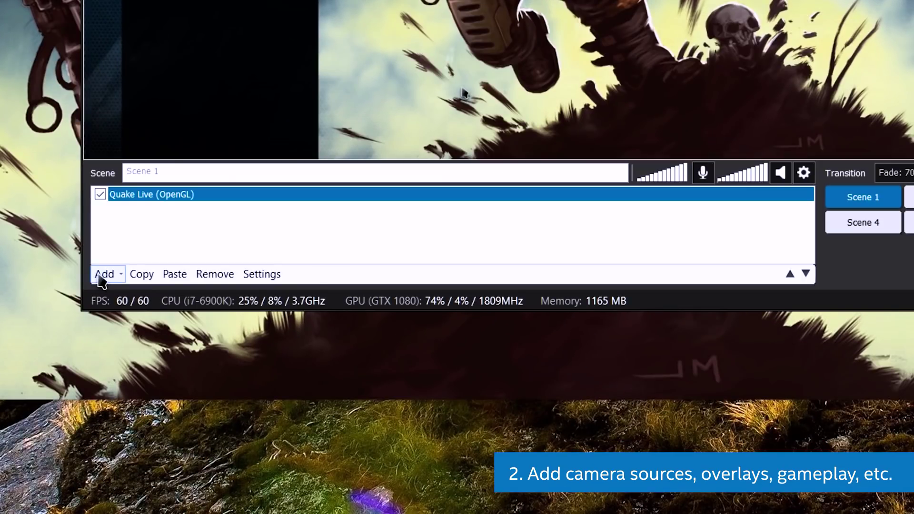
Step: Add the Intel RealSense camera as a webcam source
left_click(104, 274)
mouse_move(236, 339)
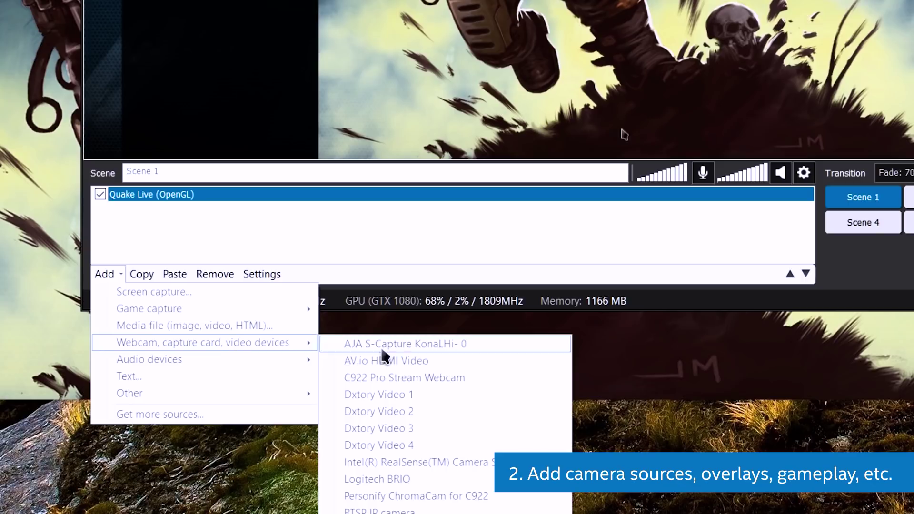
left_click(403, 462)
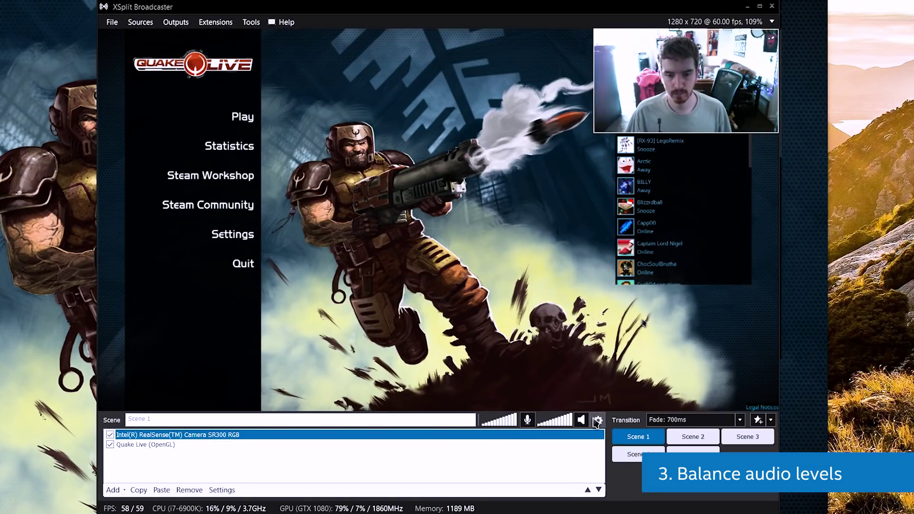
Step: In Audio settings, keep preview at None, use Realtek speakers for system sound and Realtek Line In as microphone
left_click(597, 420)
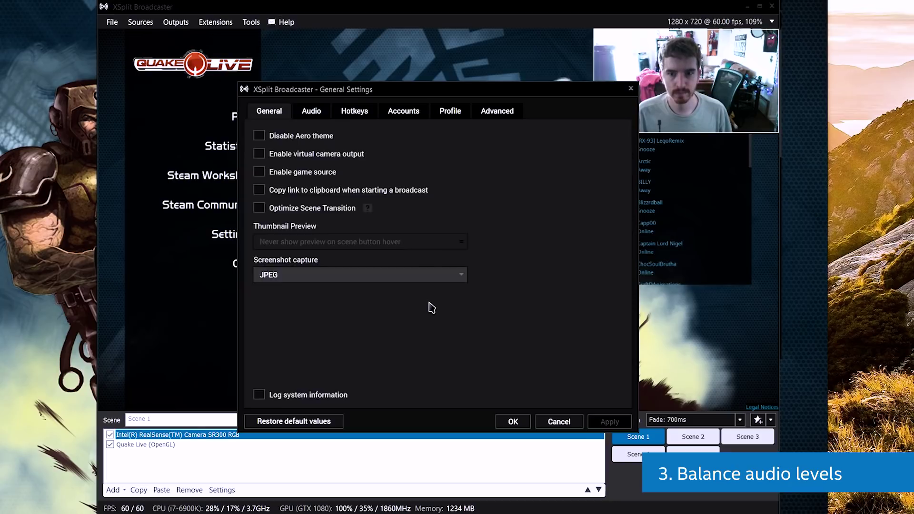
key("ctrl+Tab")
left_click(320, 152)
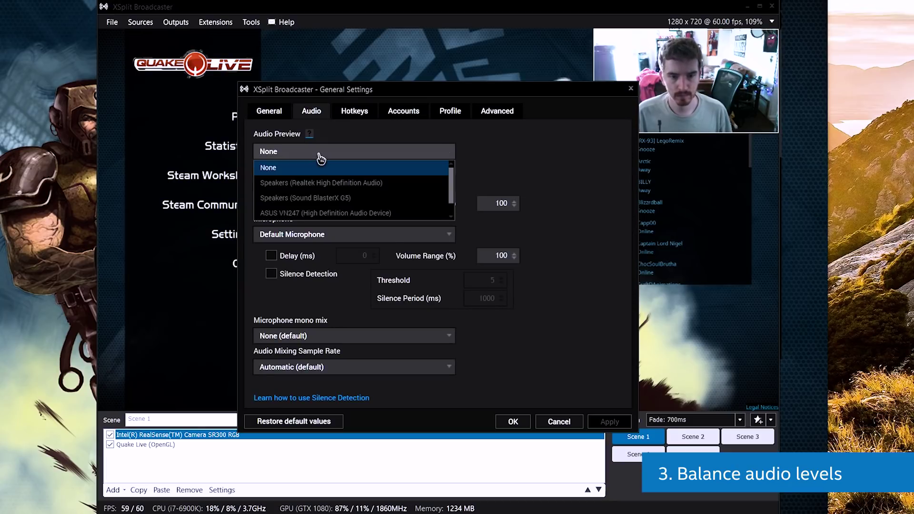
left_click(321, 152)
left_click(324, 183)
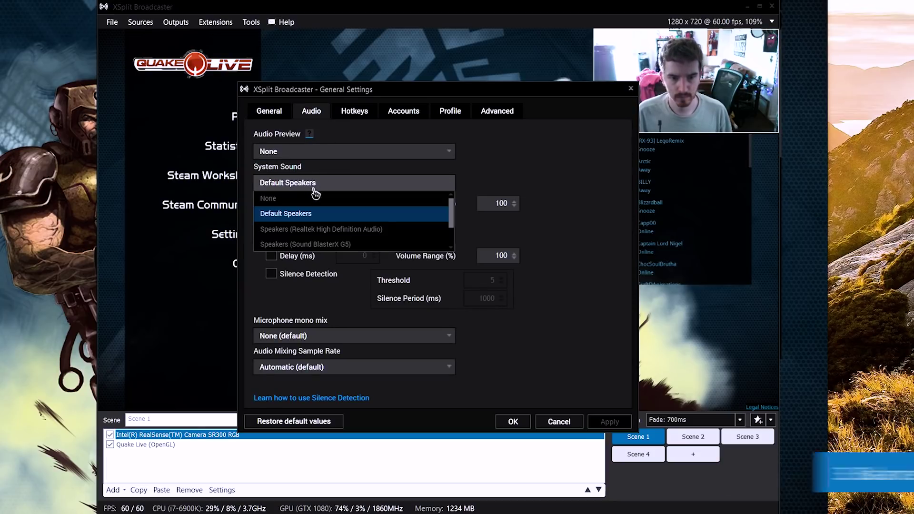
left_click(323, 226)
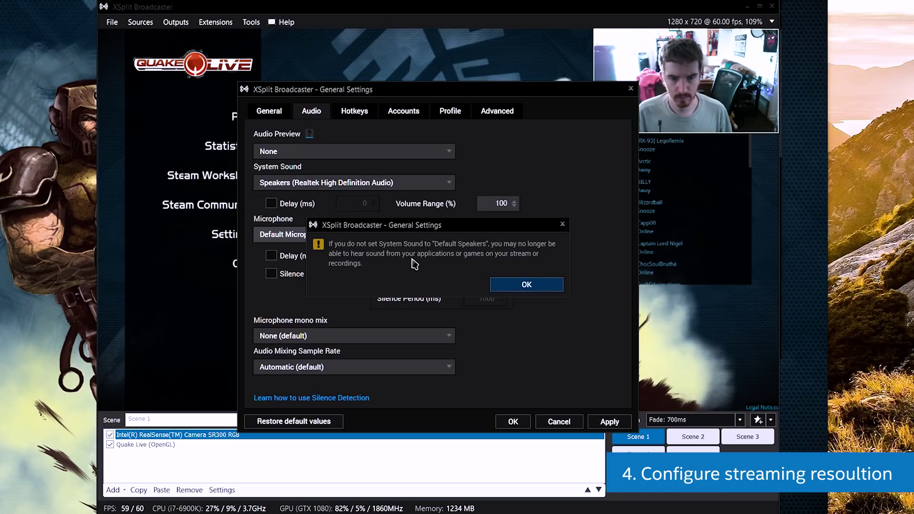
left_click(507, 285)
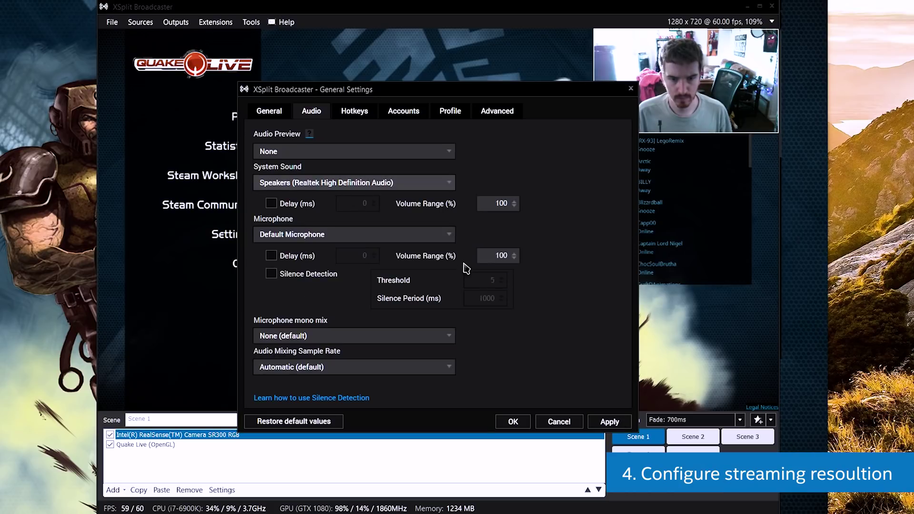
left_click(419, 235)
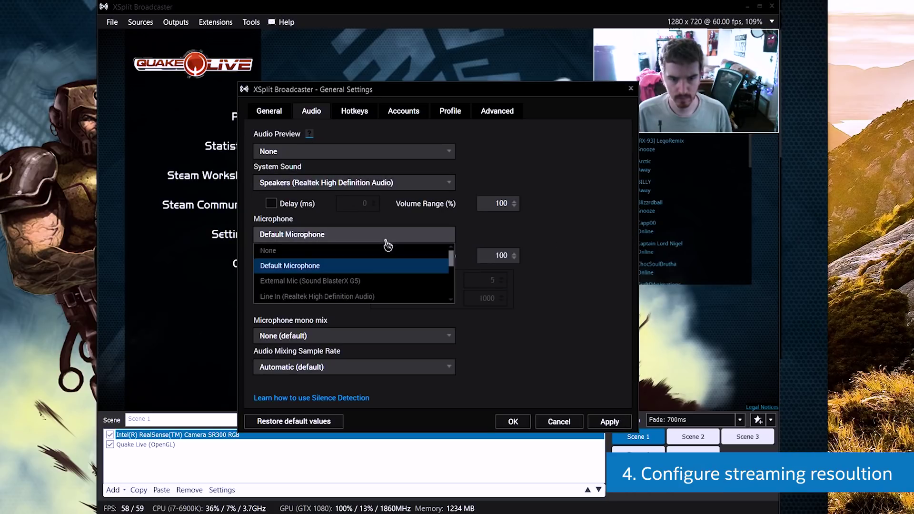
left_click(362, 296)
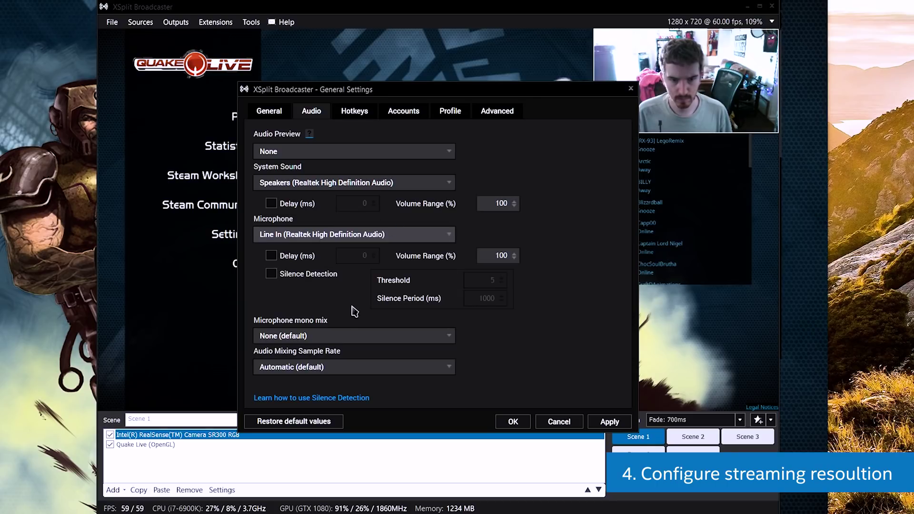
left_click(337, 336)
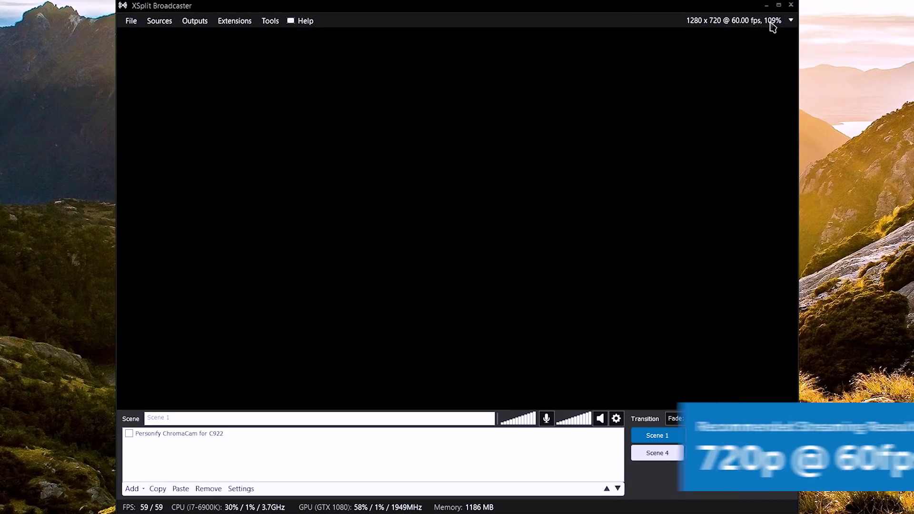
left_click(771, 23)
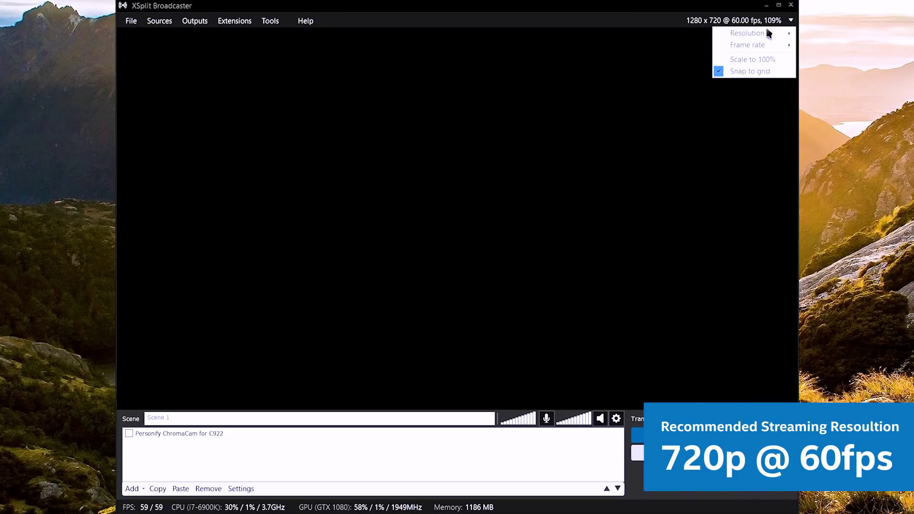
mouse_move(761, 45)
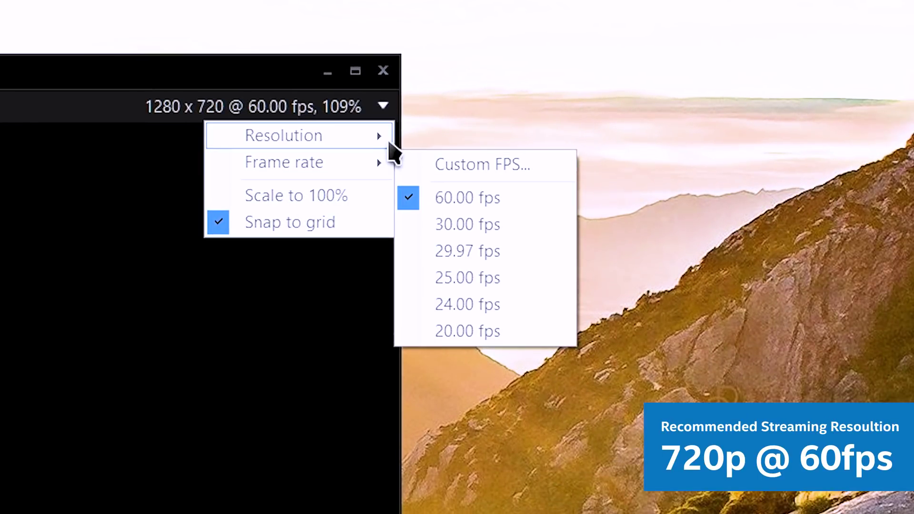
mouse_move(382, 139)
left_click(103, 103)
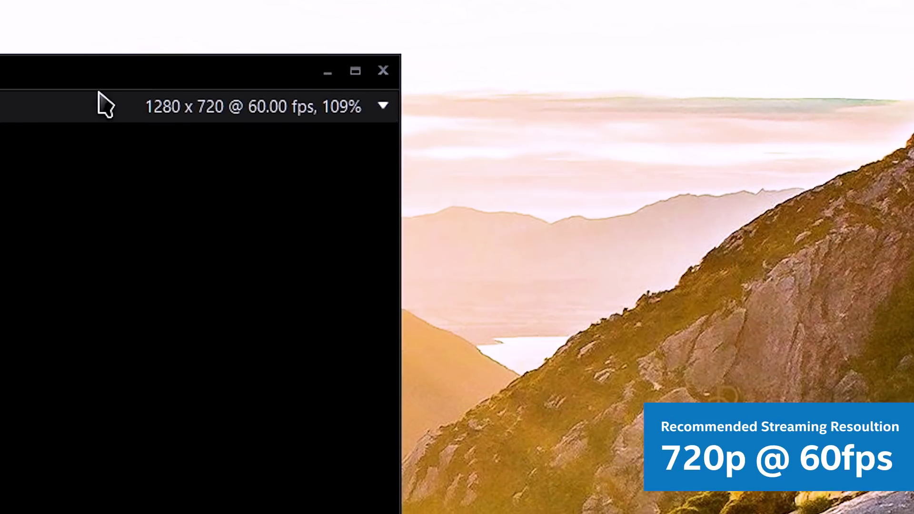
left_click(293, 107)
mouse_move(294, 141)
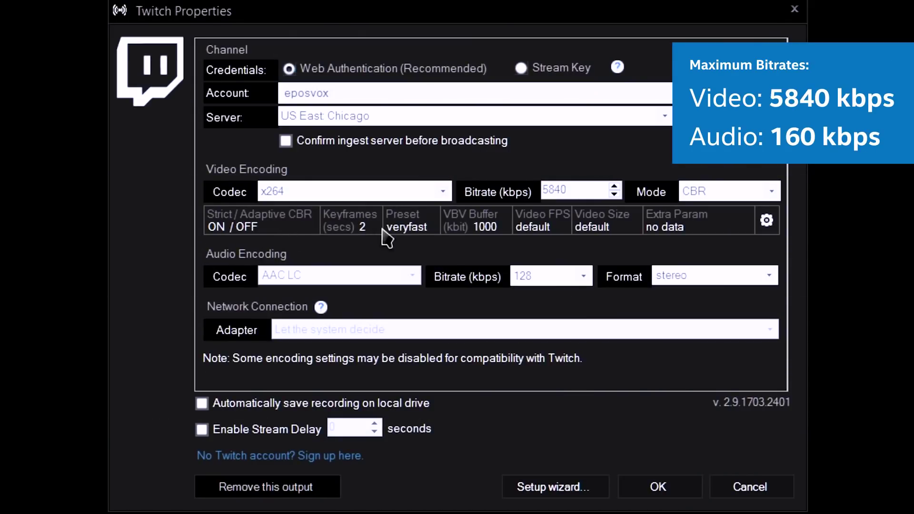
Step: Set the Twitch encoding to 30 fps video and a 160 kbps audio bitrate
left_click(766, 222)
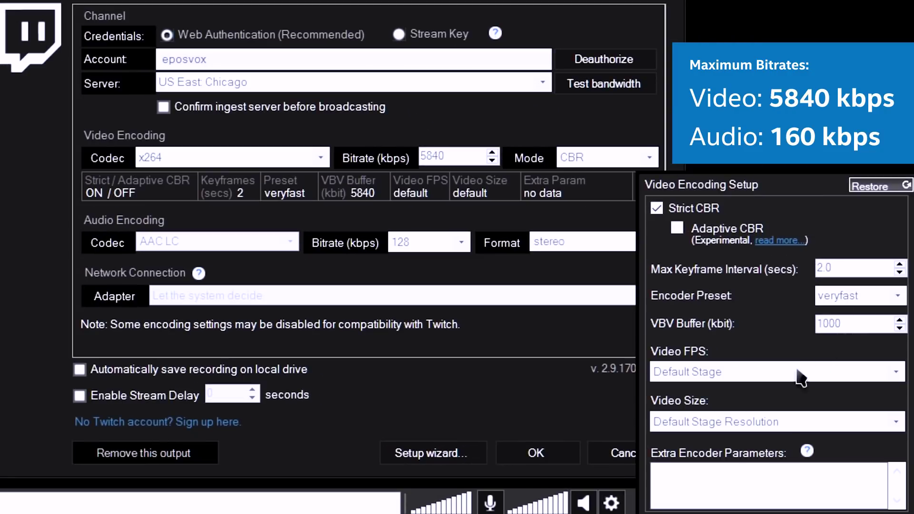
left_click(798, 379)
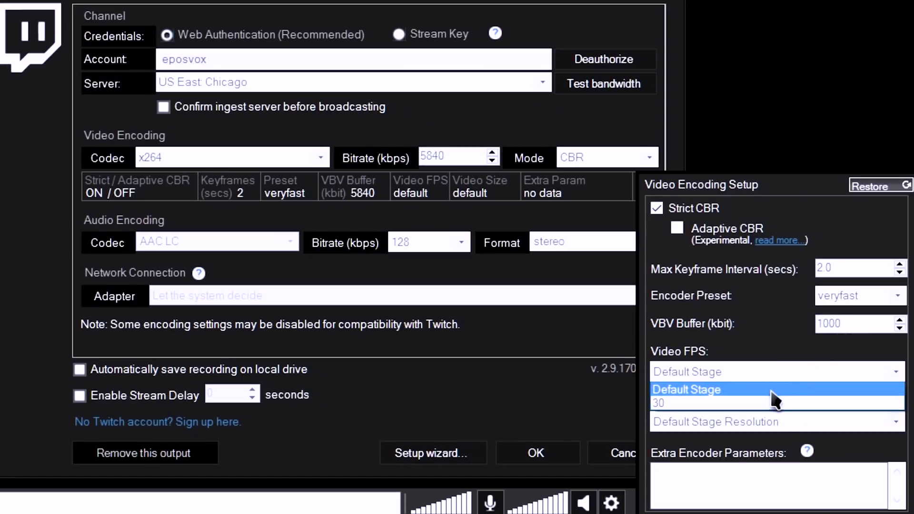
left_click(767, 403)
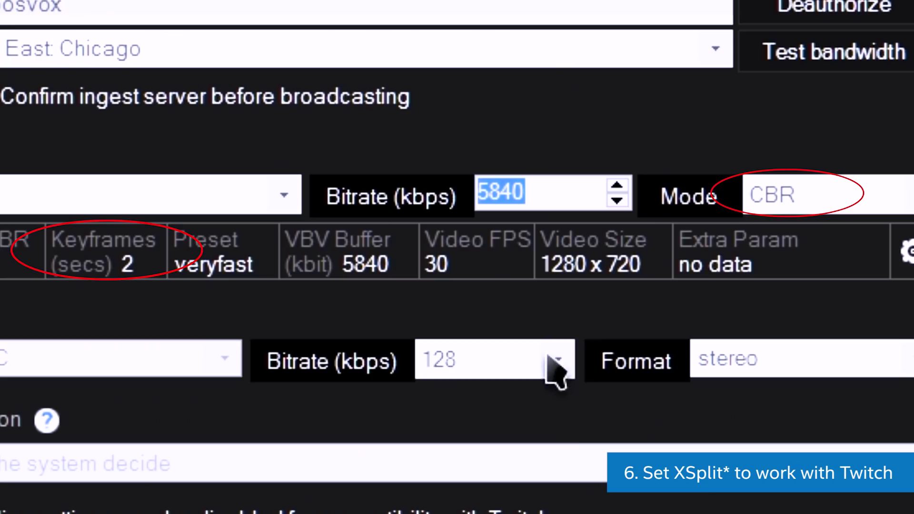
left_click(461, 243)
left_click(514, 448)
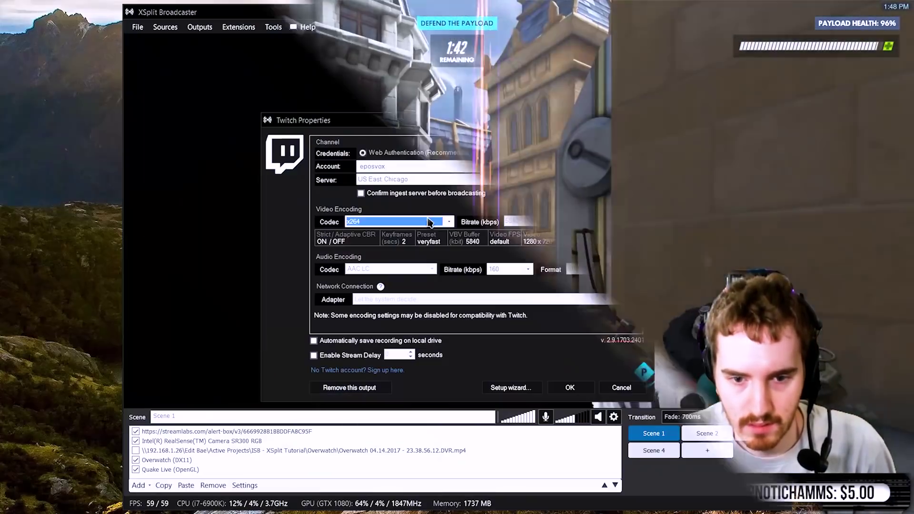
left_click(430, 222)
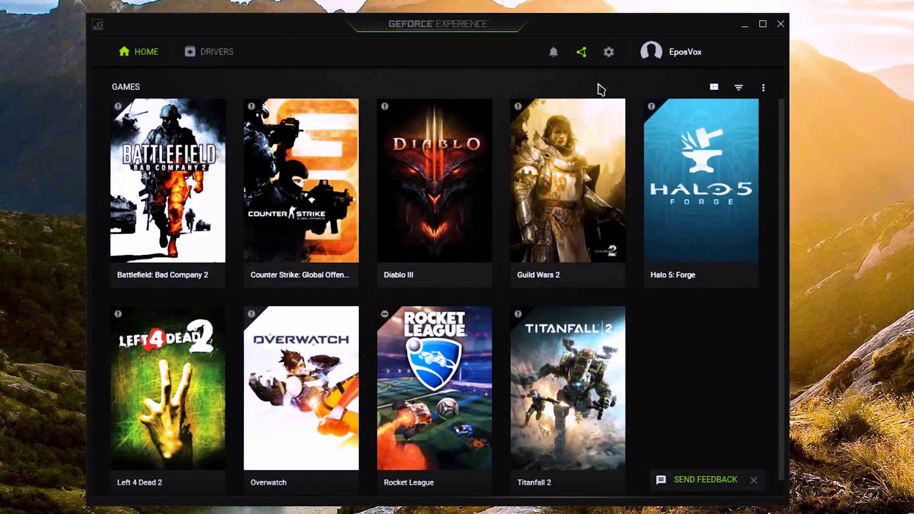
Step: Switch off the Share toggle on GeForce Experience's General settings page
left_click(609, 52)
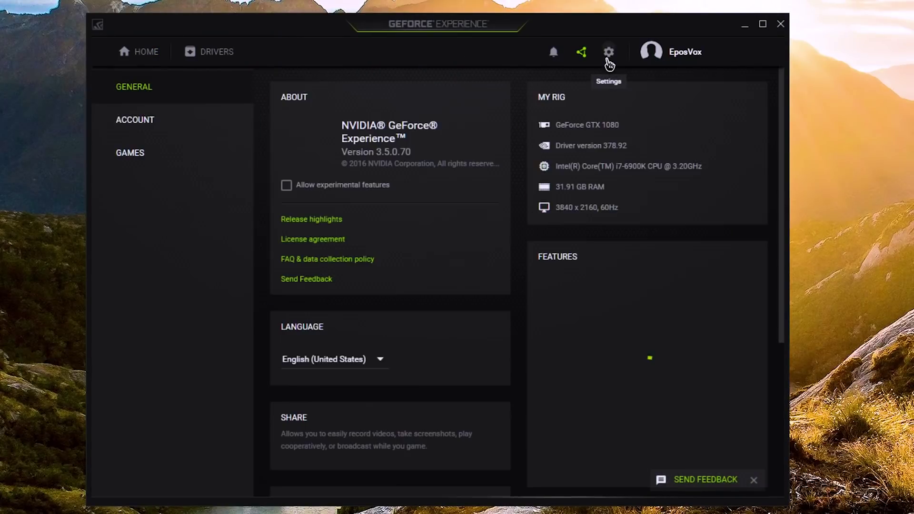
scroll(439, 422, "down", 3)
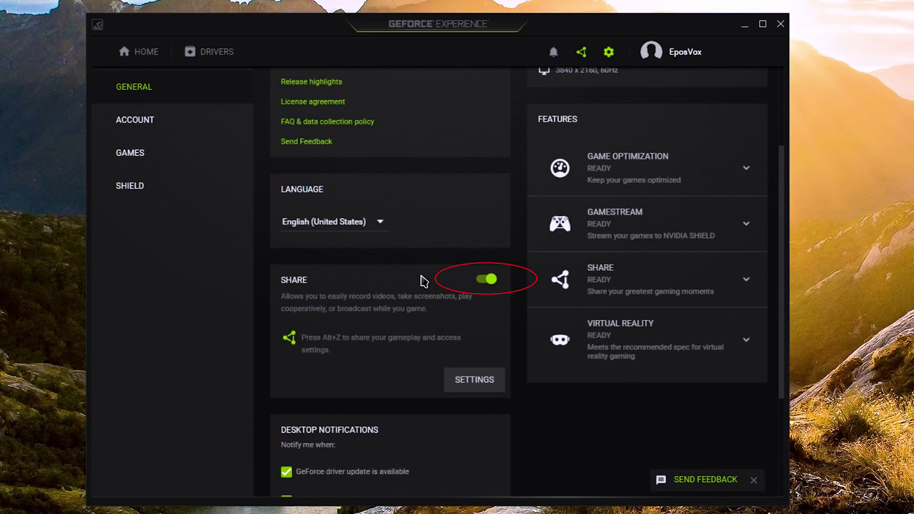
left_click(488, 279)
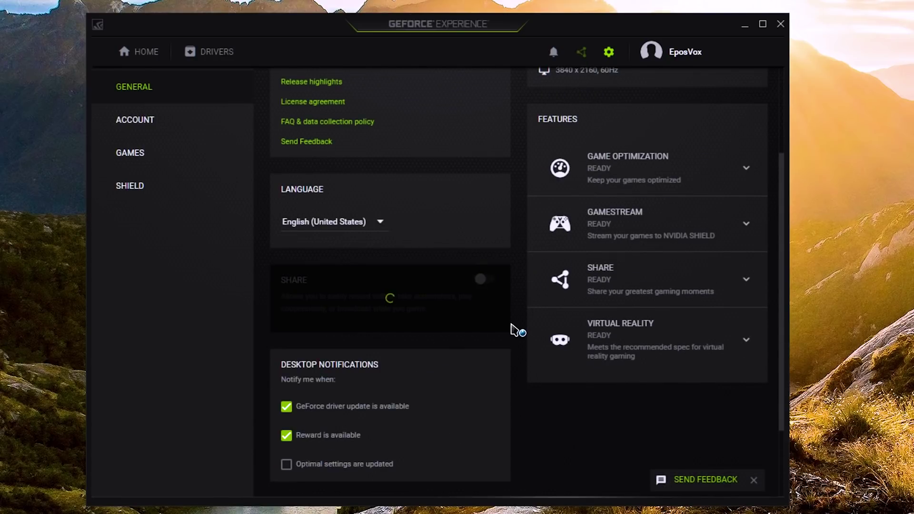